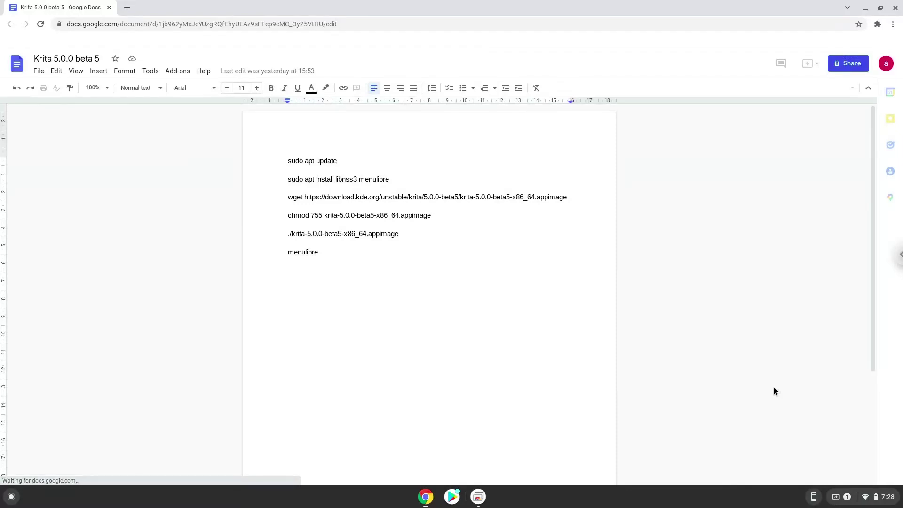
- Open ChromeOS Settings from quick settings and go to Advanced > Developers
left_click(867, 497)
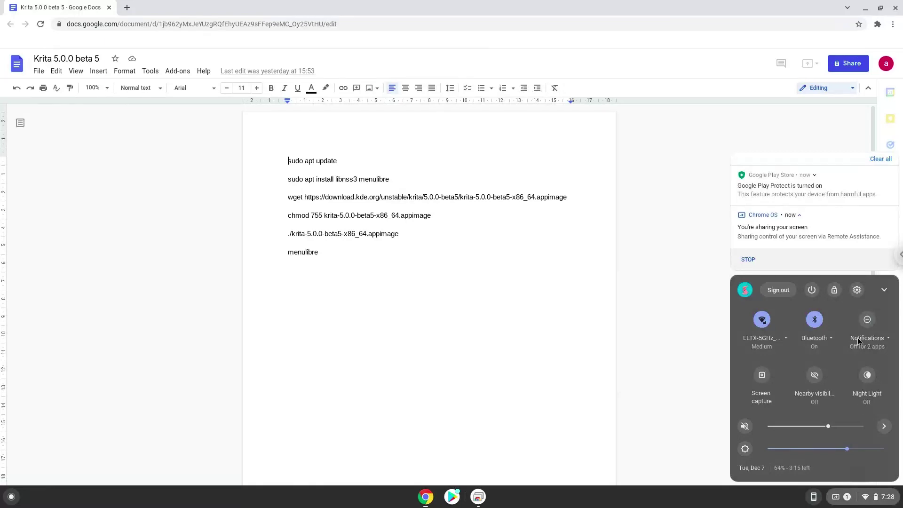
left_click(857, 290)
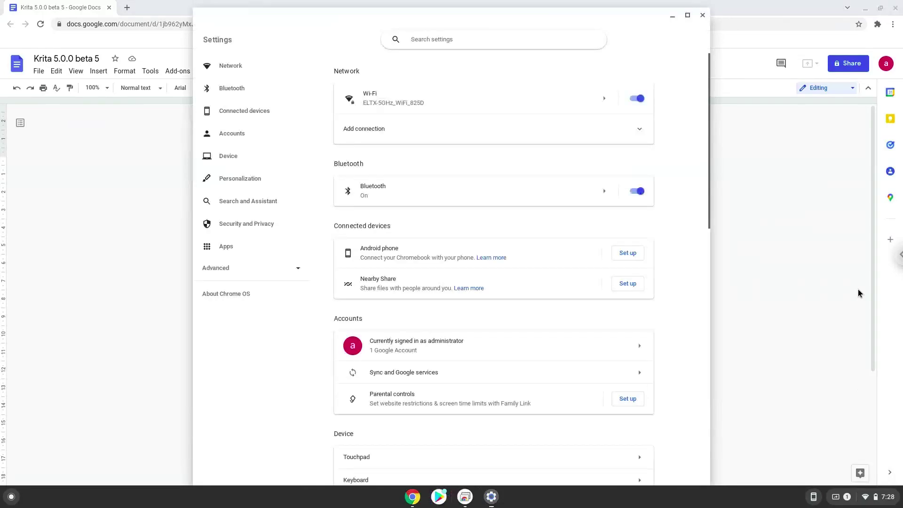
left_click(296, 269)
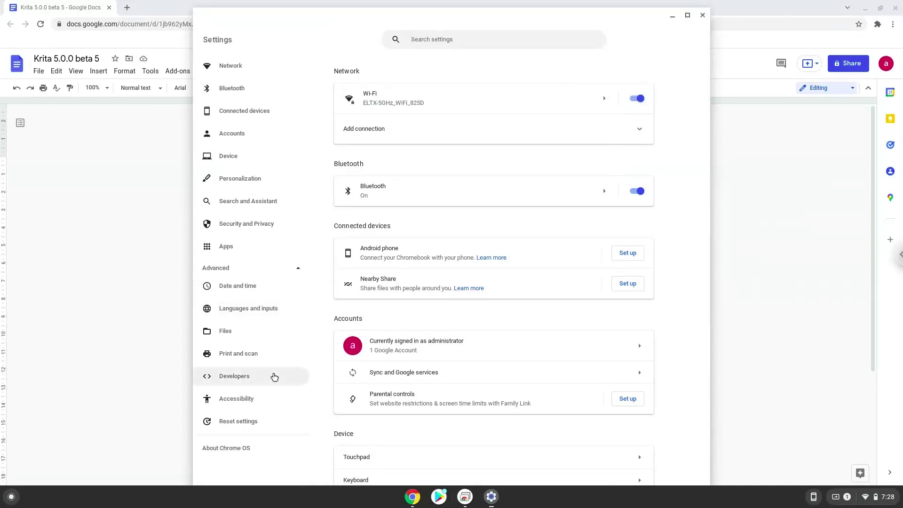
left_click(275, 377)
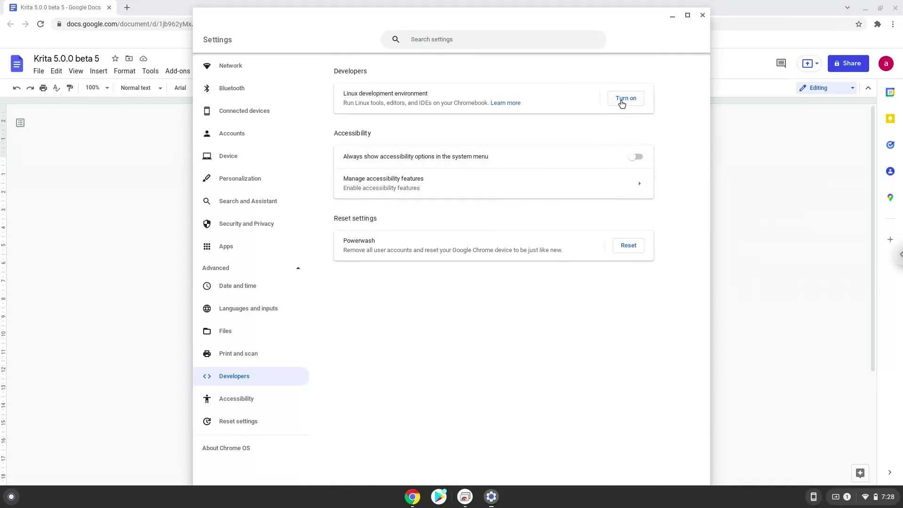
- Turn on the Linux development environment with the recommended disk size, then close the new Terminal
left_click(621, 102)
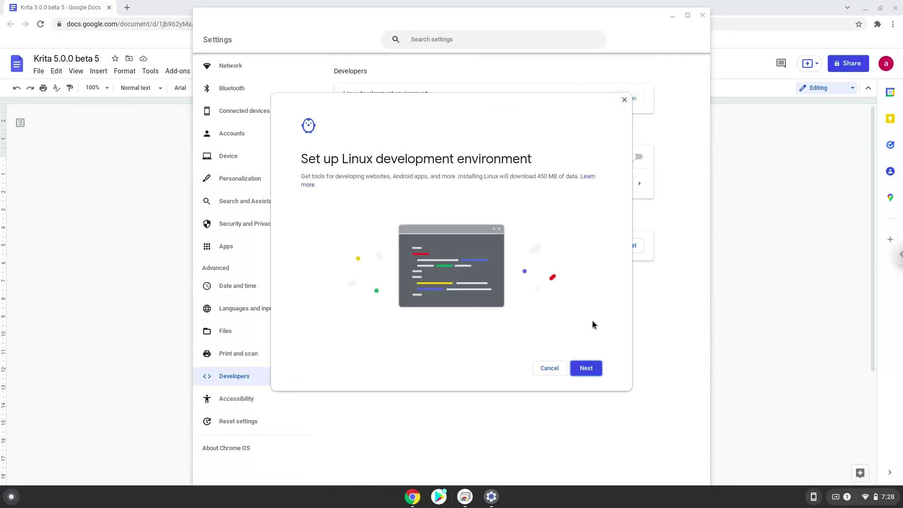
left_click(585, 367)
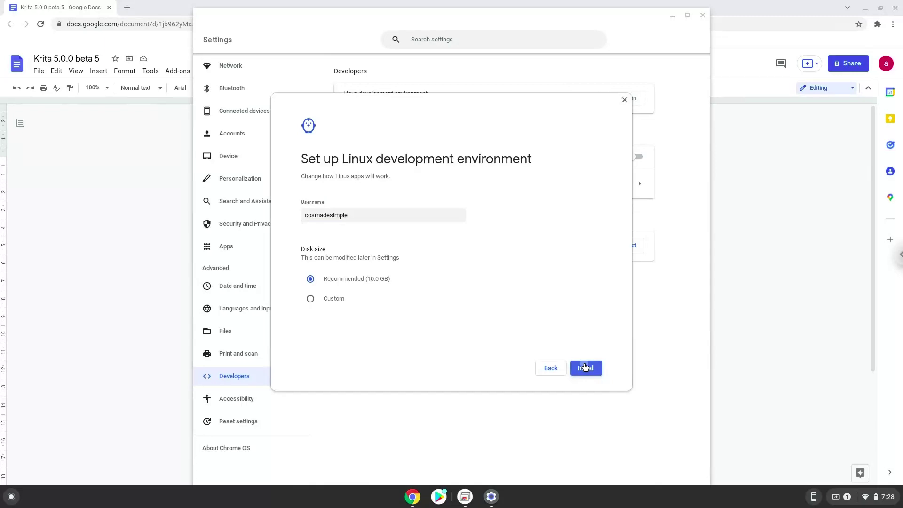
left_click(585, 367)
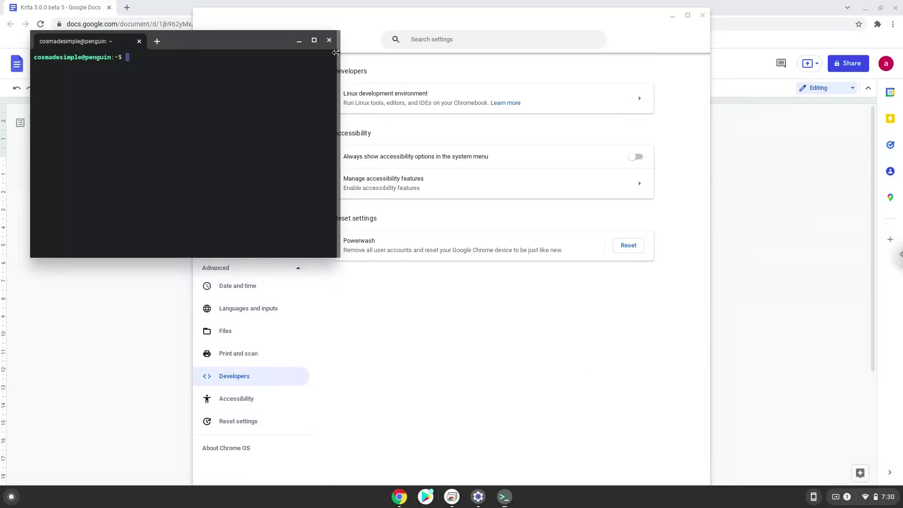
left_click(329, 41)
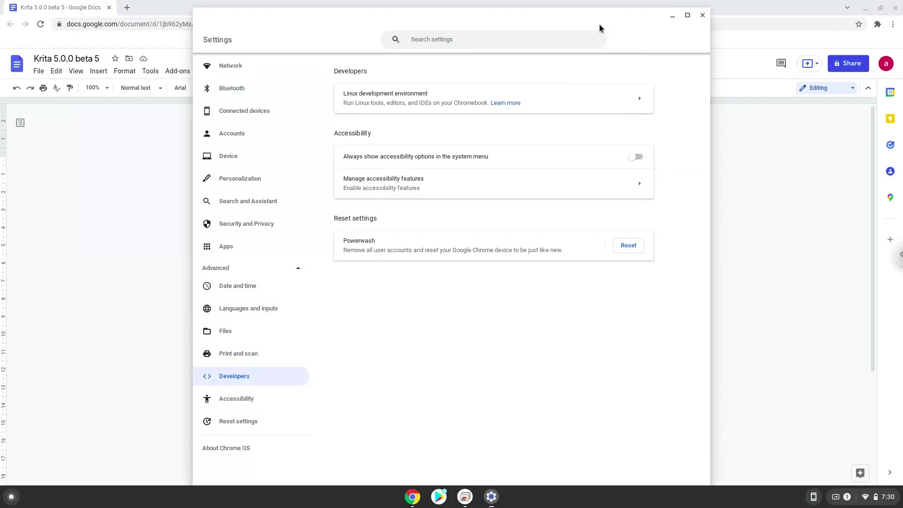
- Close Settings and copy the 'sudo apt update' line from the Google Doc
left_click(700, 17)
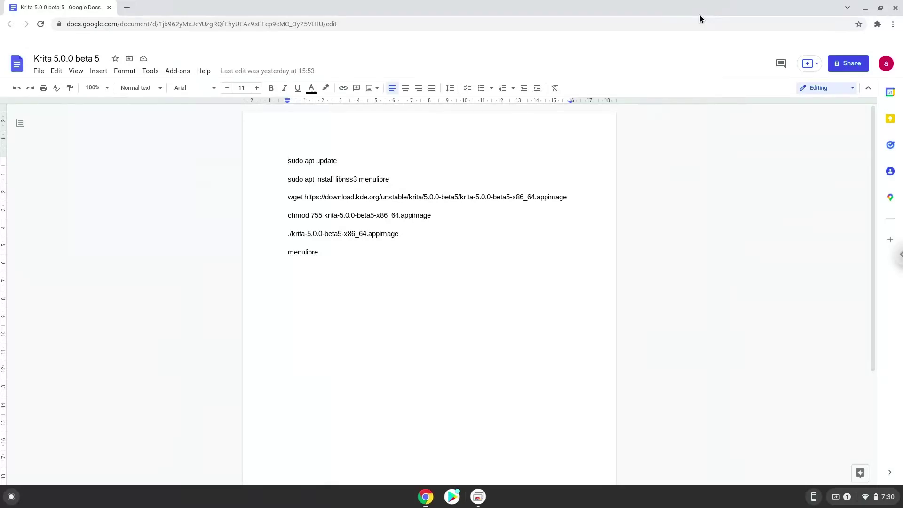
triple_click(325, 162)
right_click(324, 161)
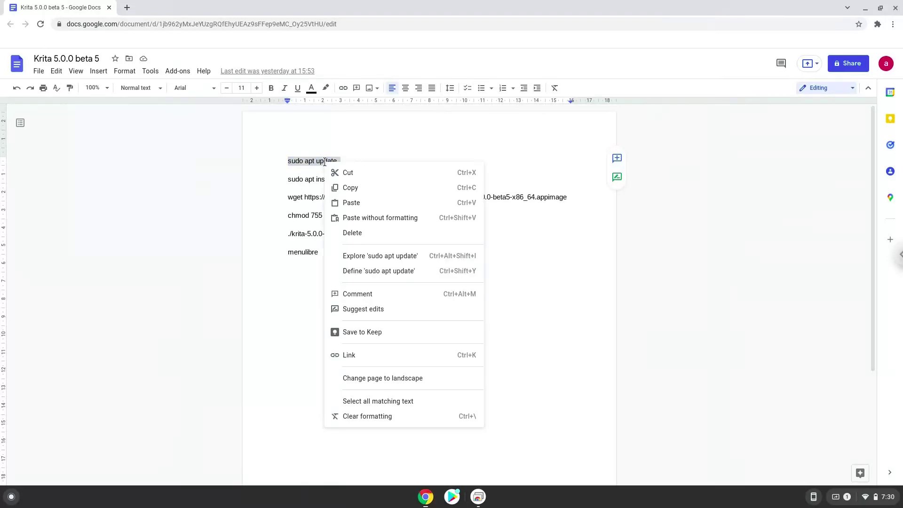
left_click(343, 187)
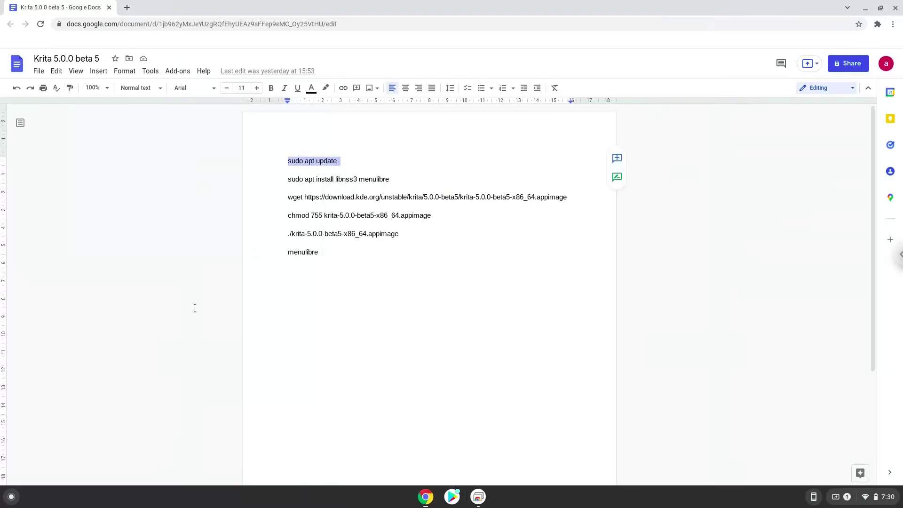
- Search the launcher for 'ter' and open the Terminal app
left_click(10, 496)
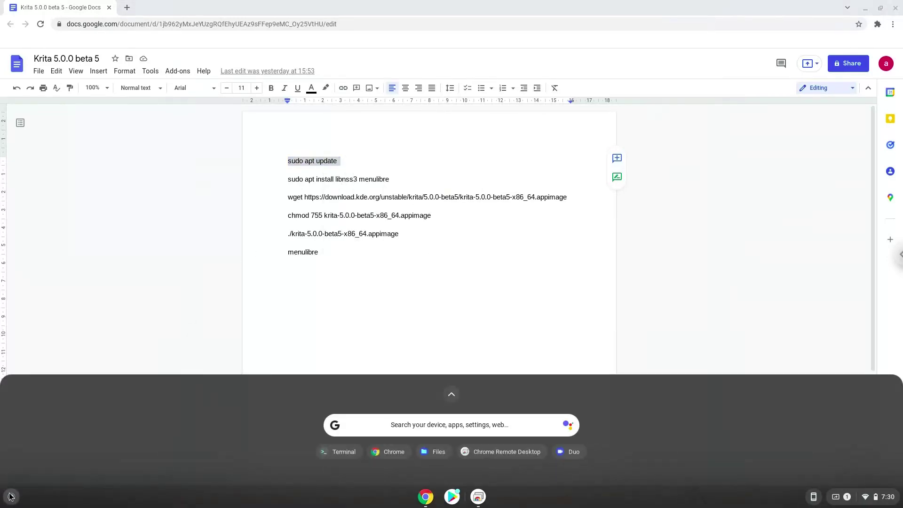
type("ter")
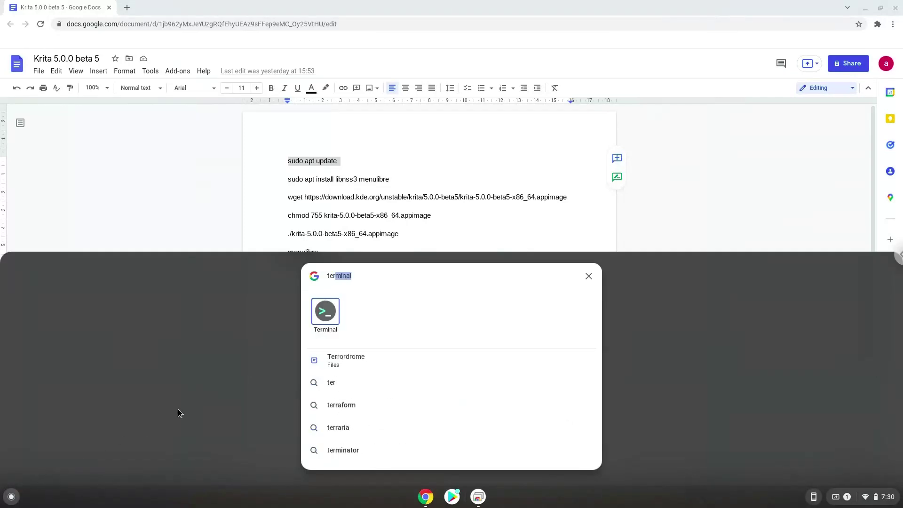
left_click(328, 318)
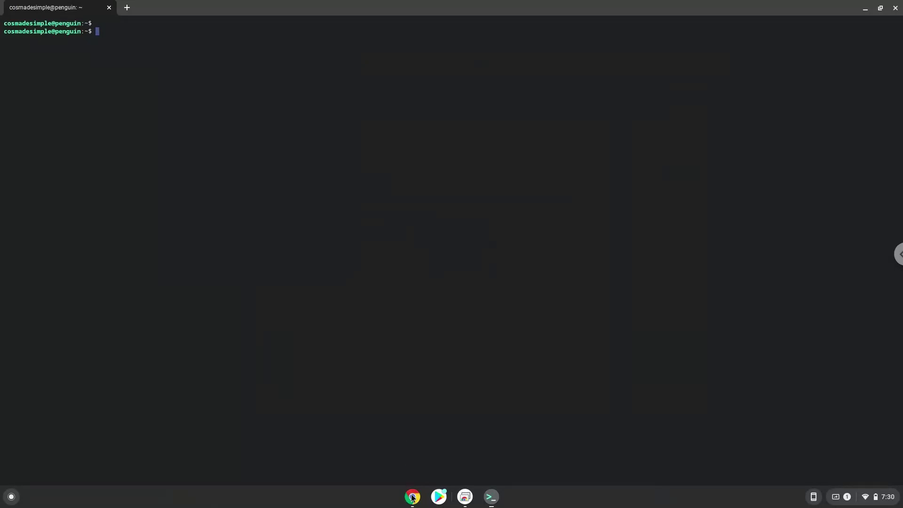
- Copy 'sudo apt update' from the Doc and run it in Terminal to refresh package lists
left_click(412, 498)
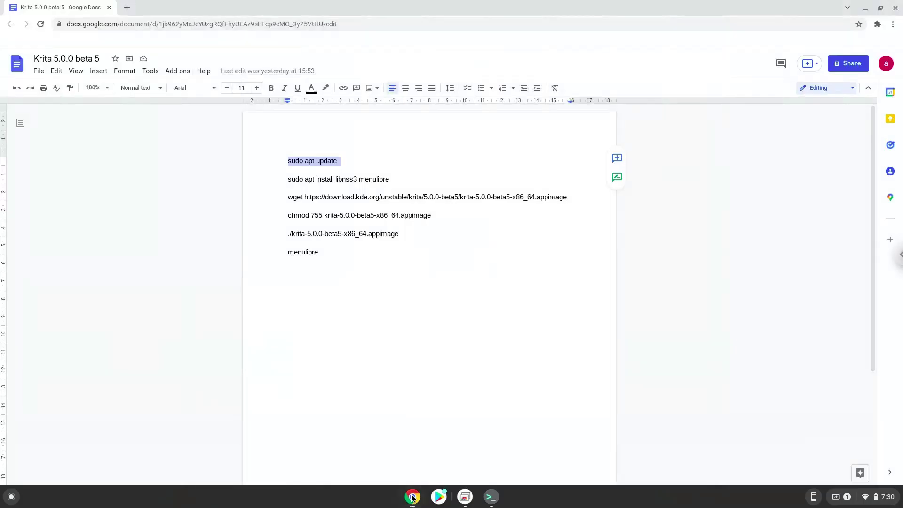
right_click(323, 163)
left_click(347, 188)
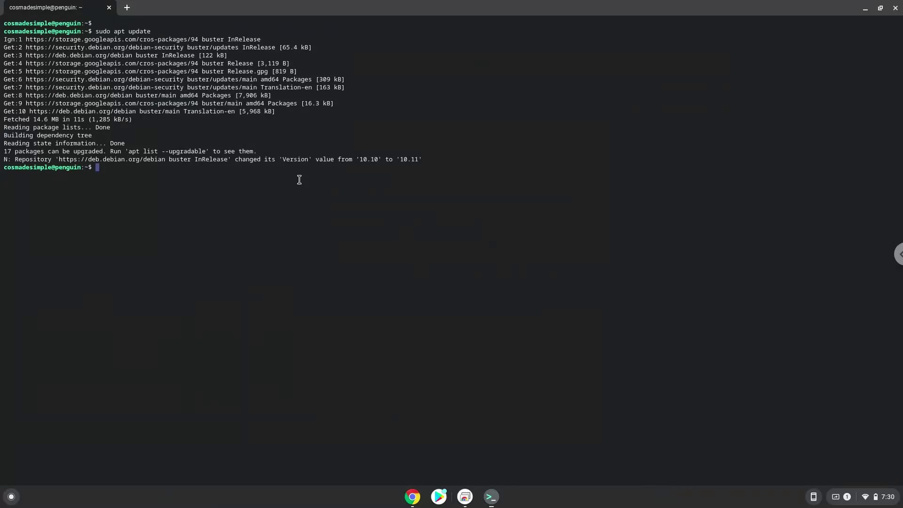
left_click(411, 501)
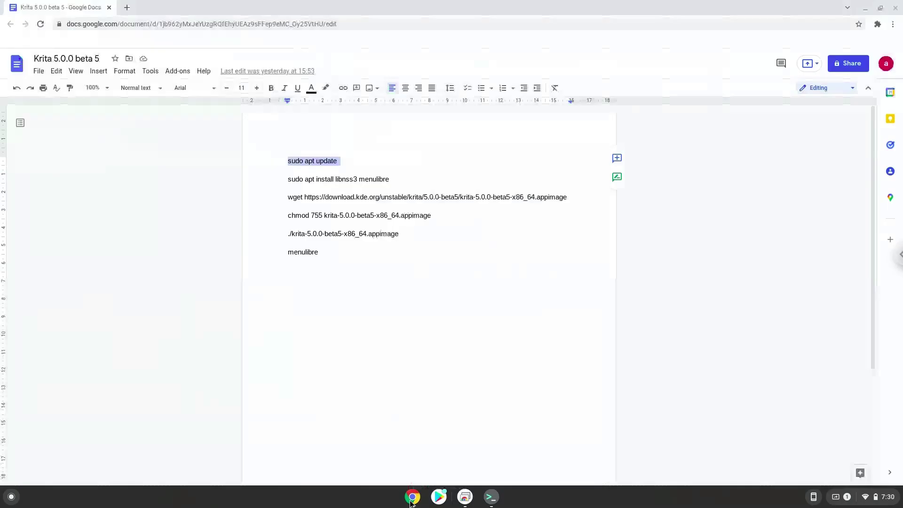
- Copy the libnss3 menulibre install line and run it in Terminal, confirming the install prompt
triple_click(340, 179)
right_click(339, 179)
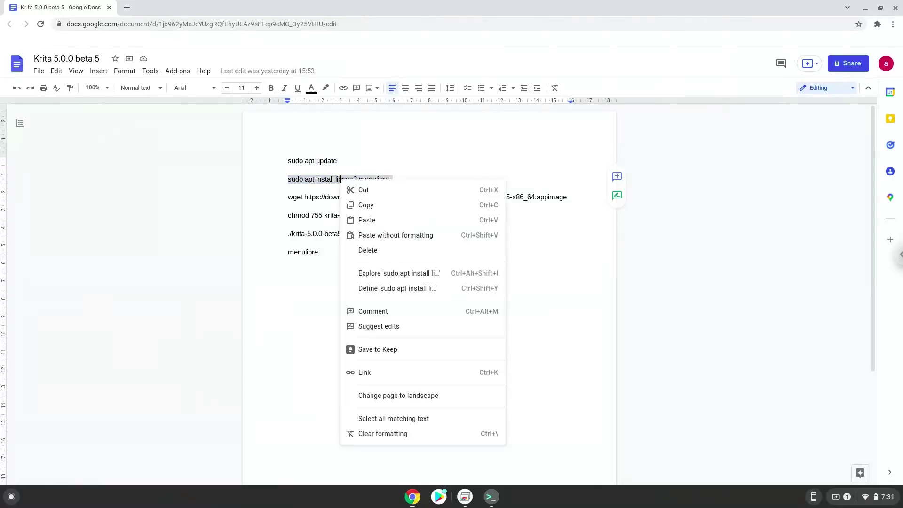
left_click(352, 205)
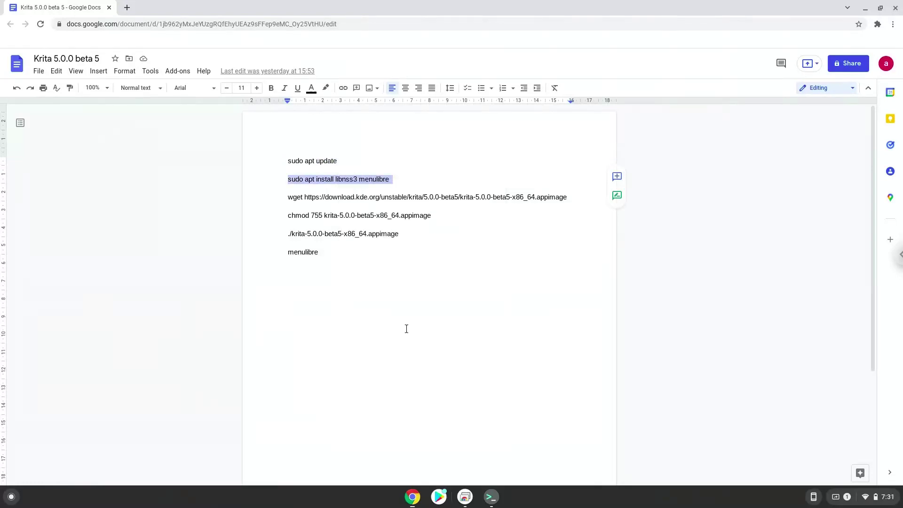
left_click(489, 498)
key("ctrl+shift+v")
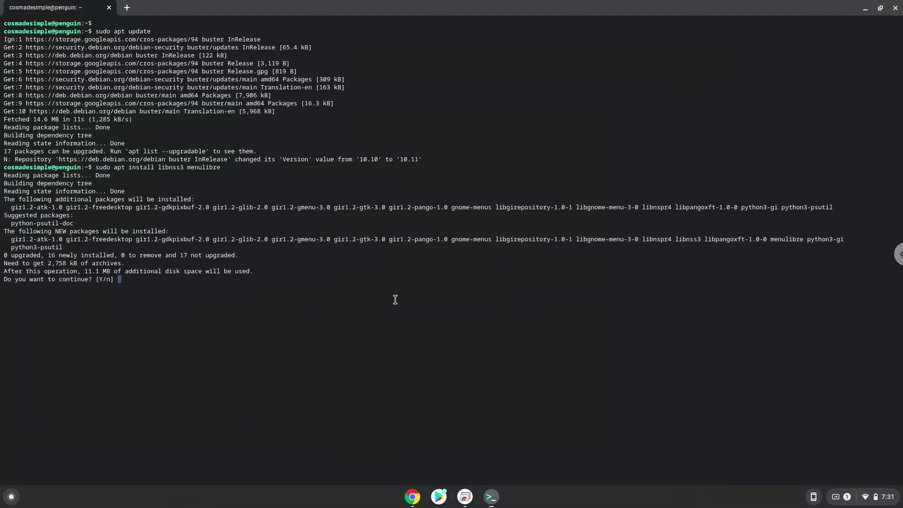
key("Return")
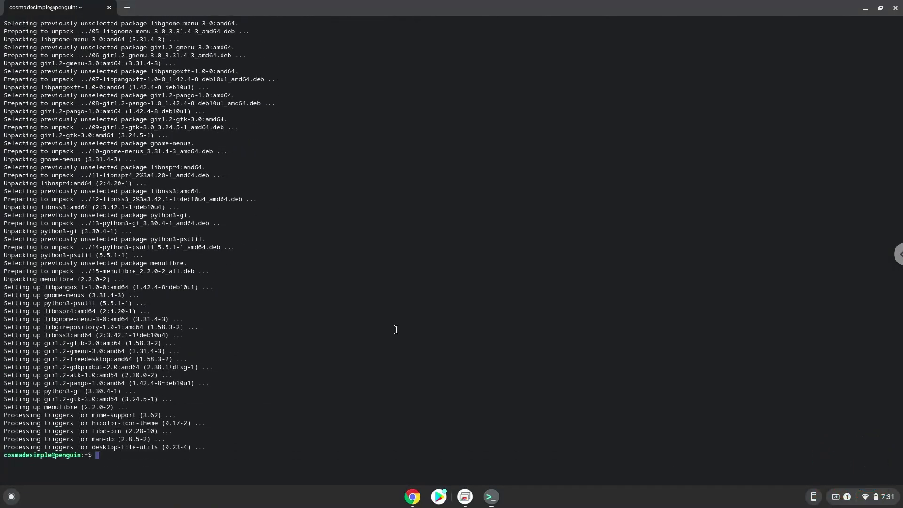
left_click(408, 503)
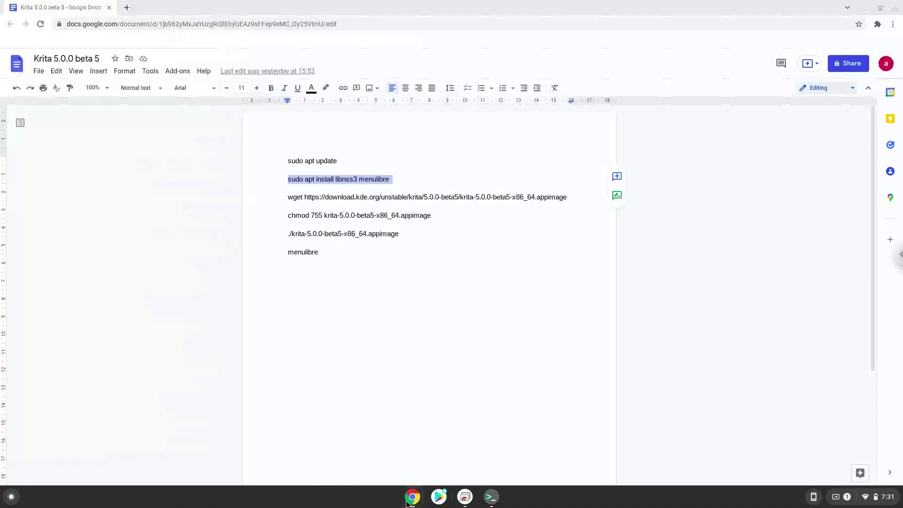
- Copy the wget line and download the Krita 5.0.0 beta 5 AppImage in Terminal
triple_click(363, 200)
right_click(363, 201)
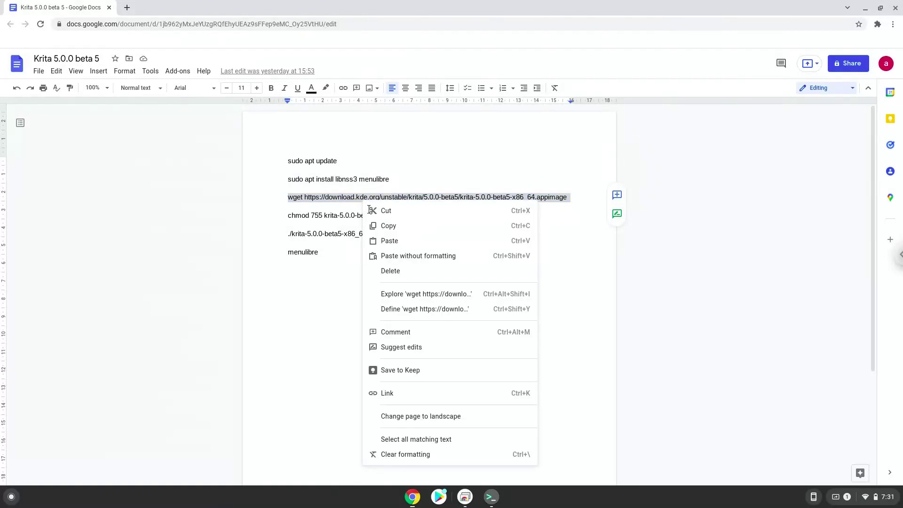
left_click(379, 227)
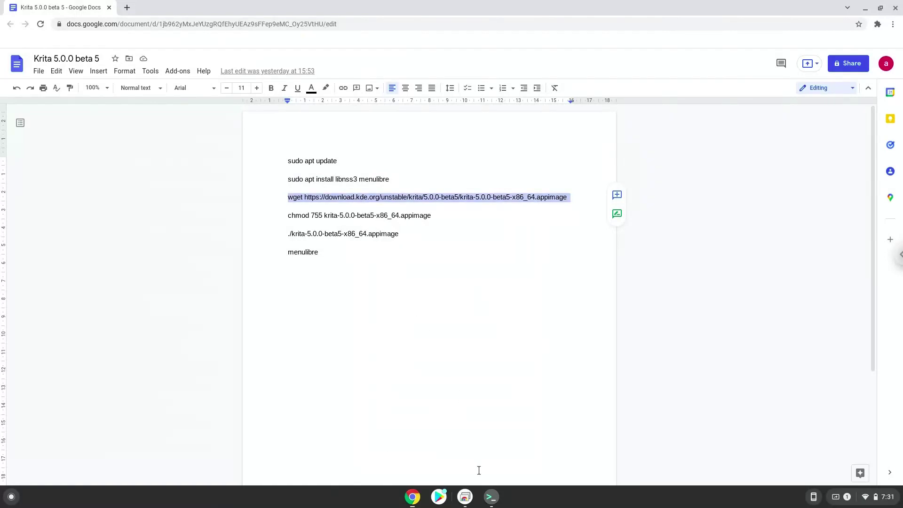
left_click(490, 502)
right_click(444, 419)
key("Return")
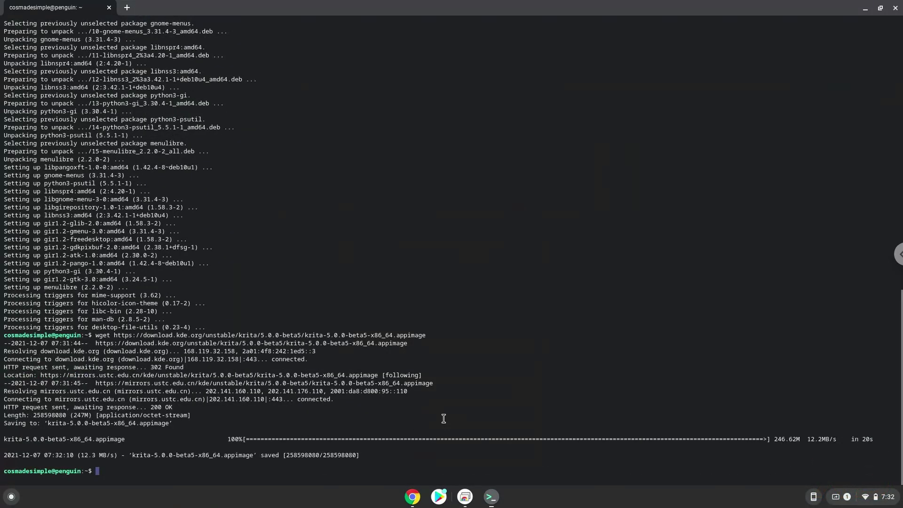
left_click(411, 498)
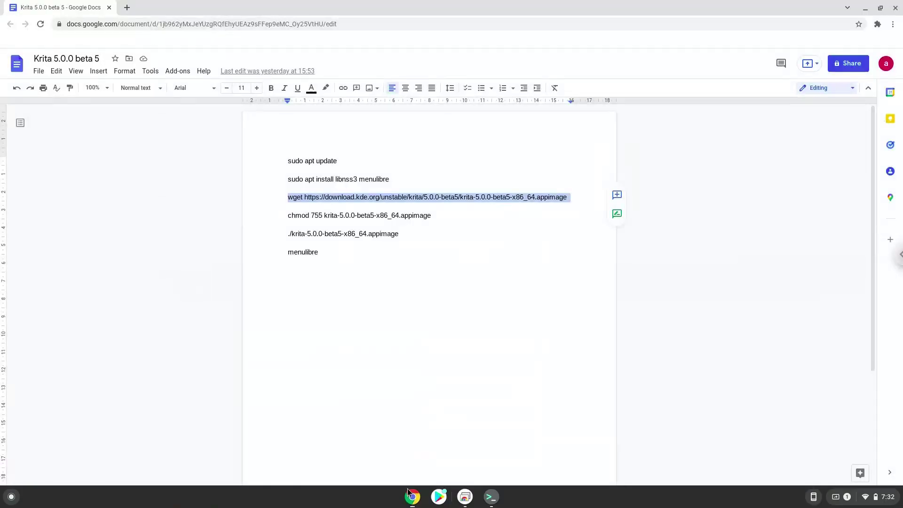
- Copy the chmod 755 line and run it to make the Krita AppImage executable
triple_click(348, 215)
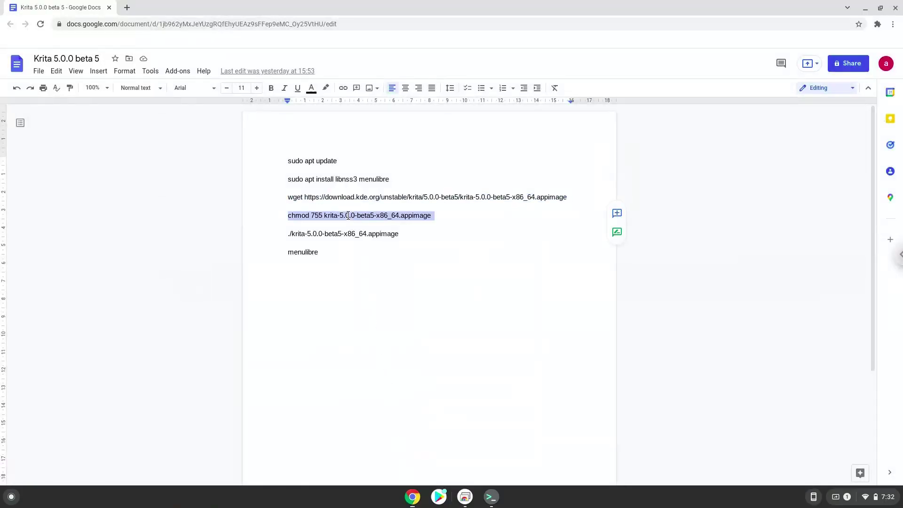
right_click(348, 215)
left_click(371, 241)
left_click(491, 497)
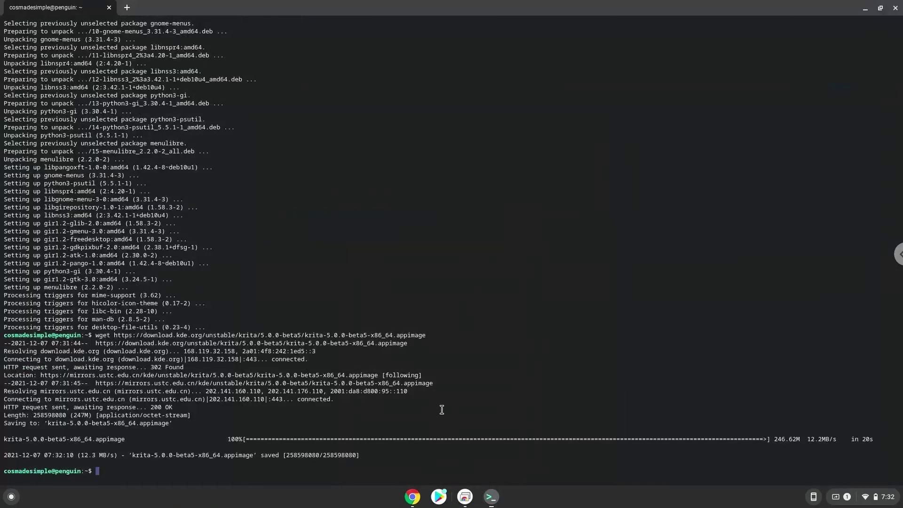
key("ctrl+shift+v")
key("Return")
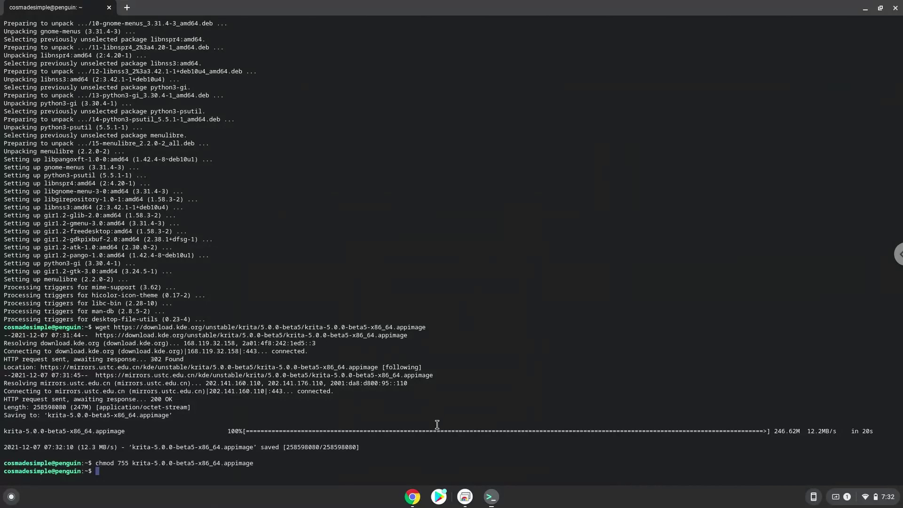
- Copy the ./krita AppImage launch line from the Google Doc
left_click(412, 497)
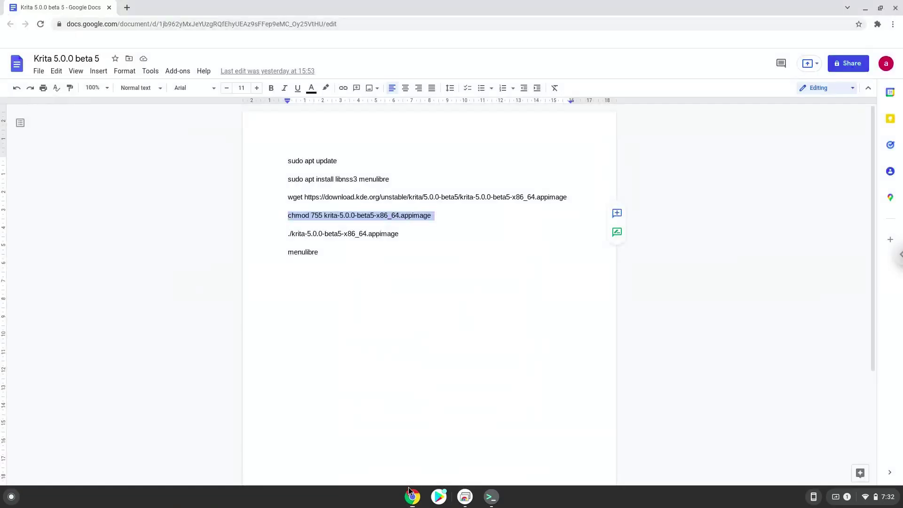
triple_click(370, 235)
right_click(369, 235)
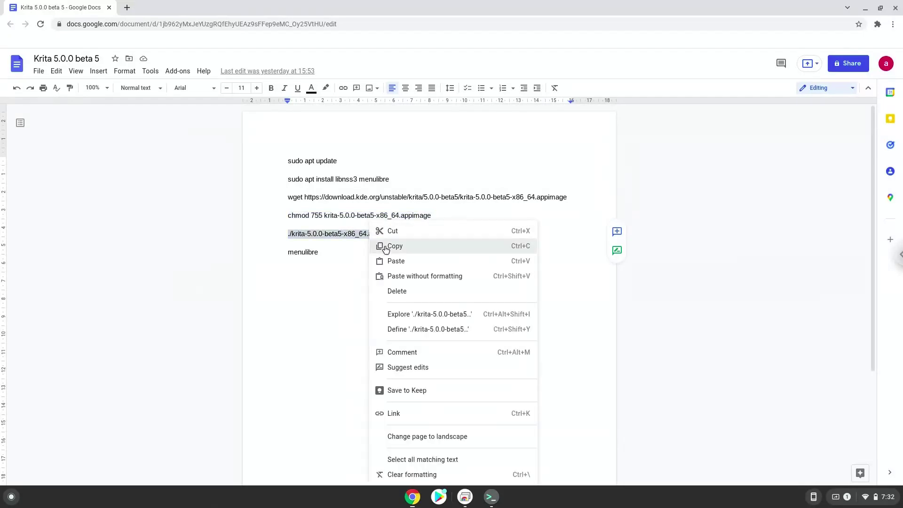
left_click(385, 246)
- Paste ./krita-5.0.0-beta5-x86_64.appimage at the Terminal prompt and run it
left_click(491, 503)
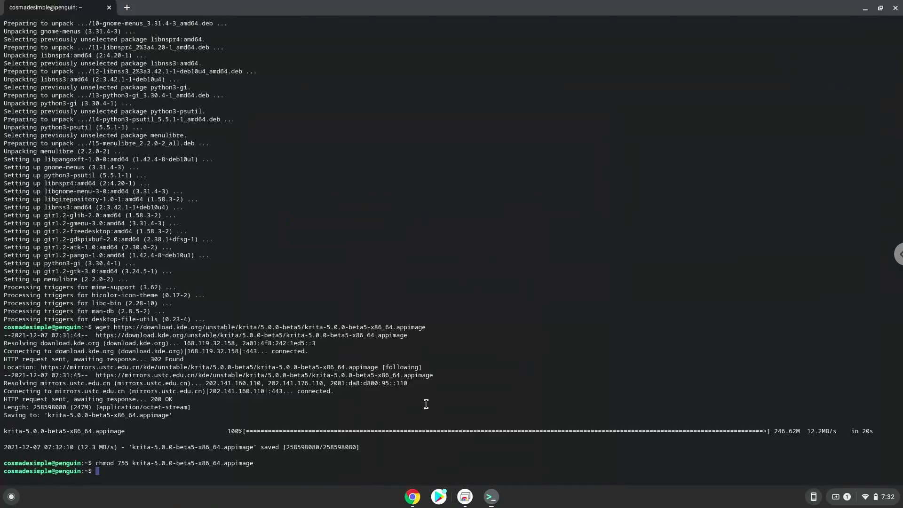
key("ctrl+shift+v")
key("Return")
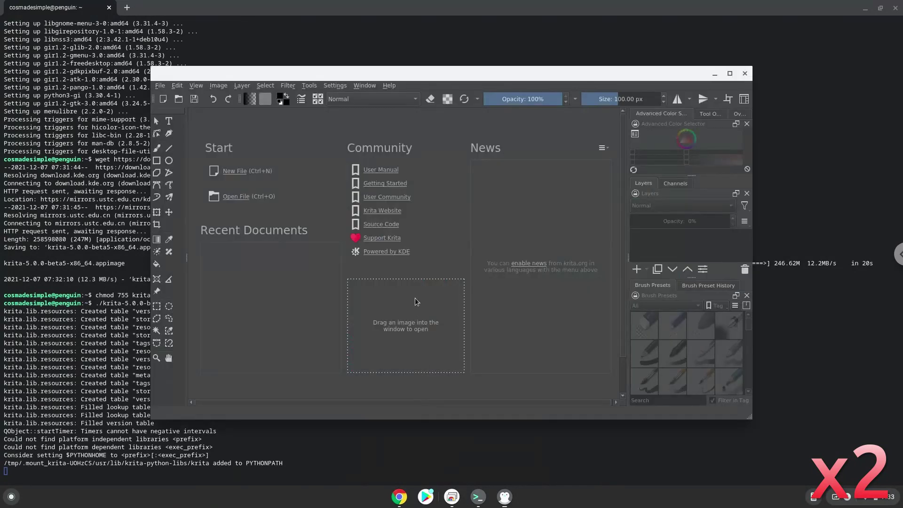
- Create a page from the Comic Templates waffle-iron grid template, maximize, then close Krita
left_click(223, 171)
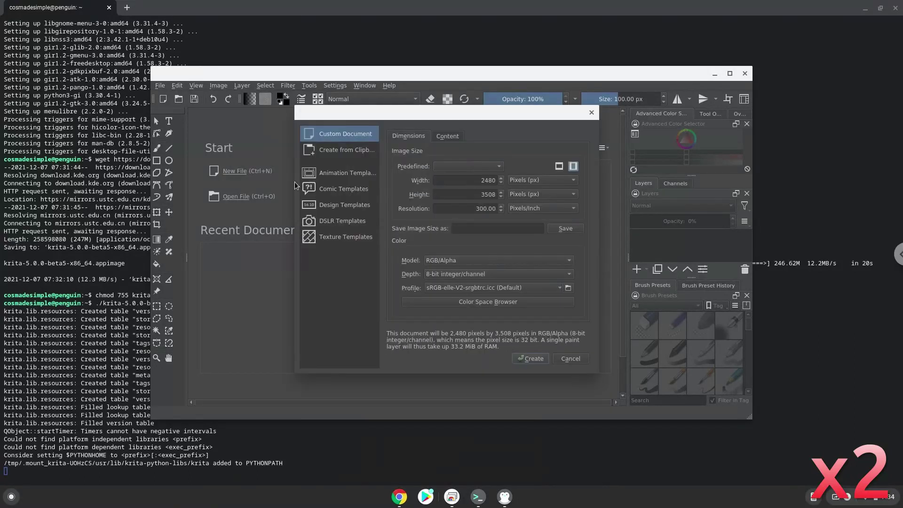
left_click(323, 195)
left_click(451, 250)
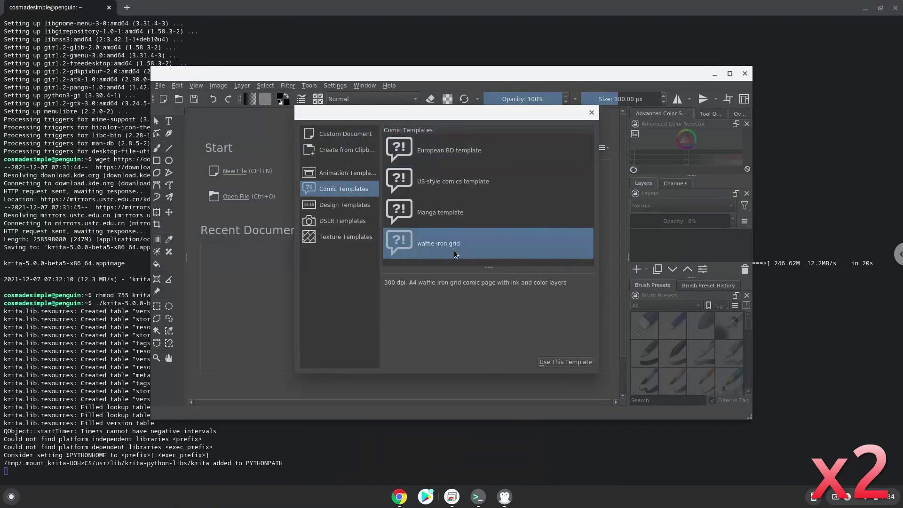
left_click(566, 364)
left_click(732, 74)
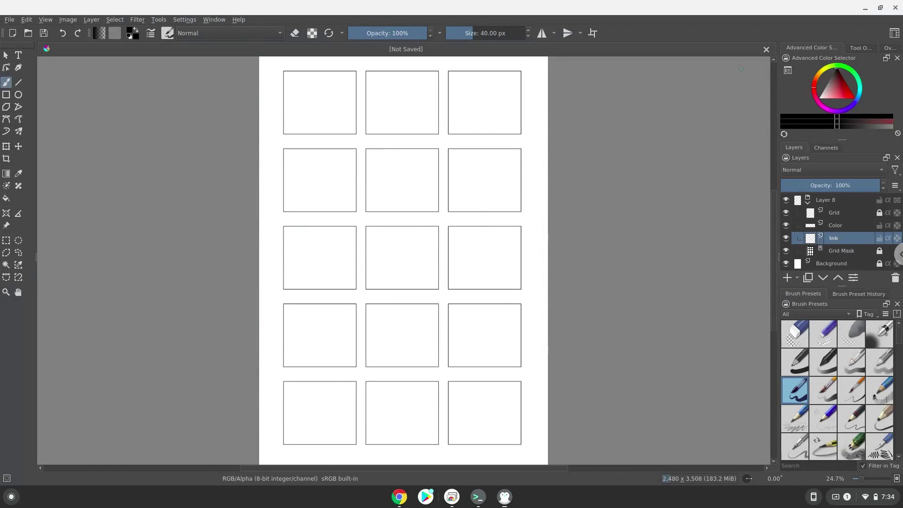
left_click(895, 6)
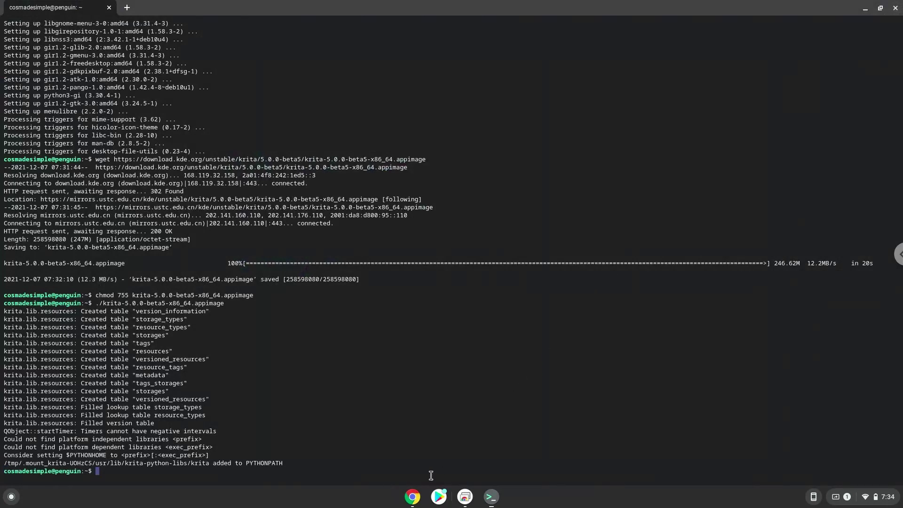
- Copy the word 'menulibre' from the Doc and run it in Terminal
left_click(412, 498)
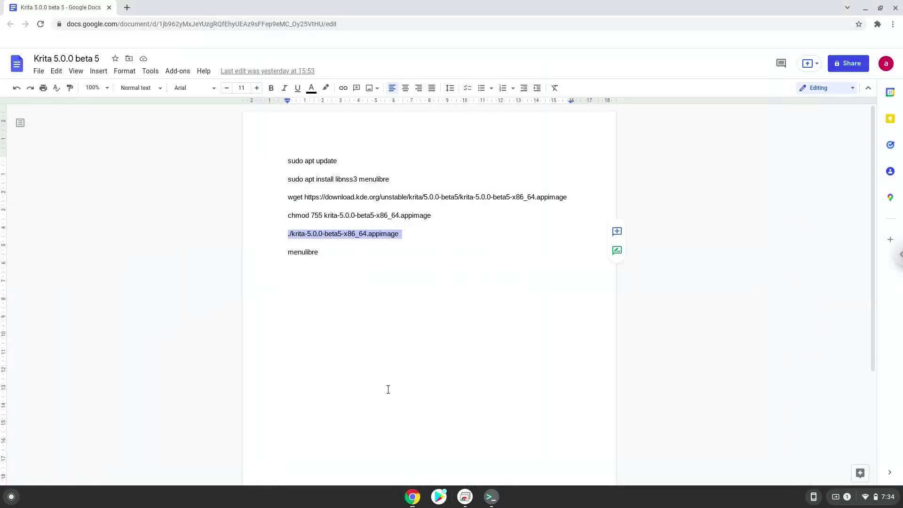
double_click(311, 252)
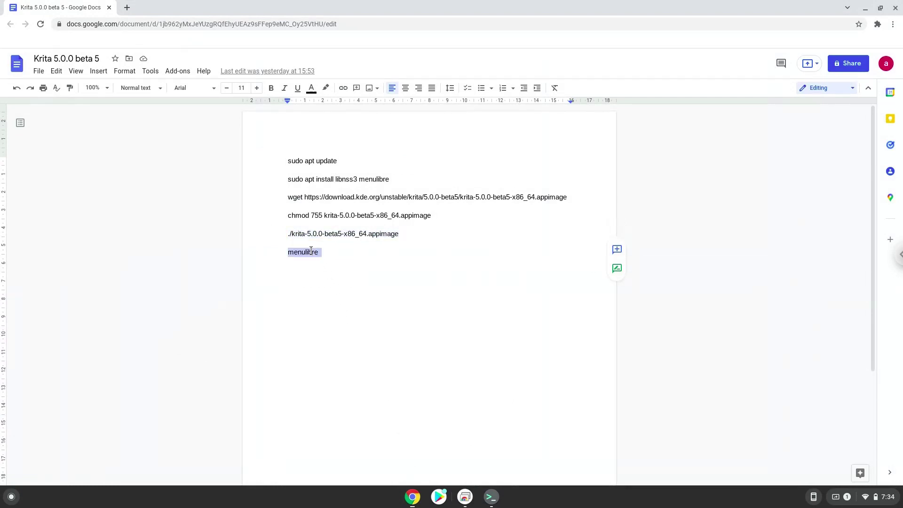
right_click(312, 253)
left_click(335, 246)
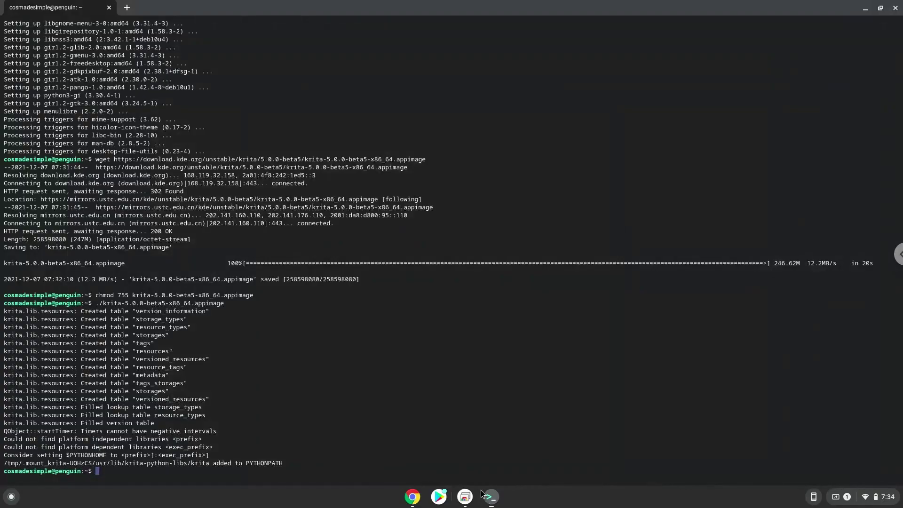
left_click(491, 497)
right_click(438, 420)
key("Return")
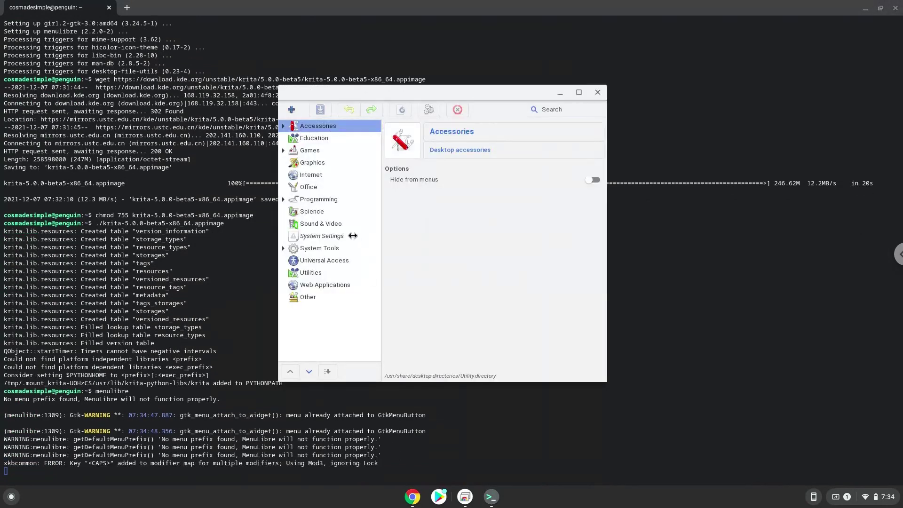
- Add a new launcher in the Graphics category and rename it 'Krita'
left_click(319, 165)
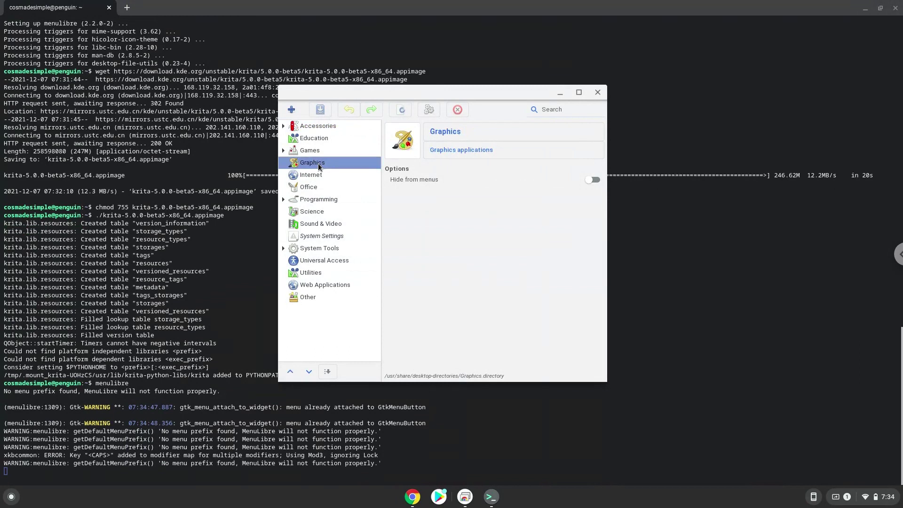
left_click(294, 114)
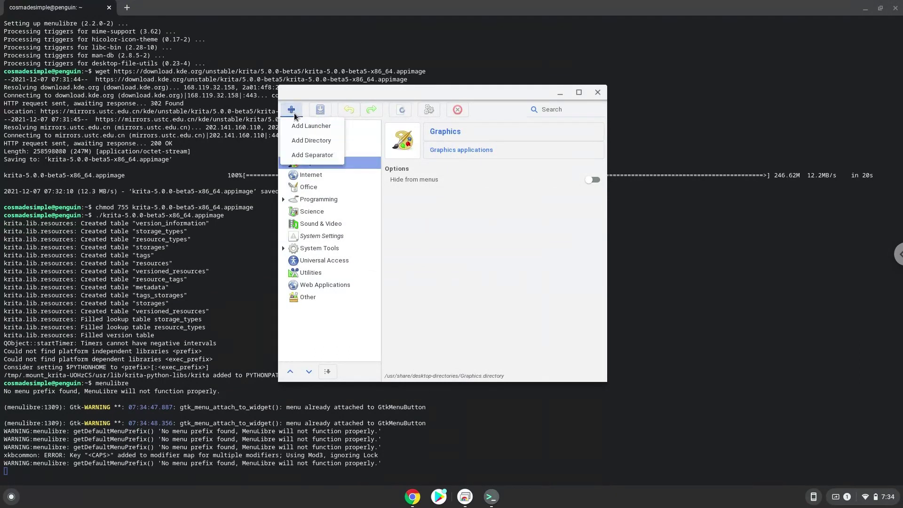
left_click(299, 125)
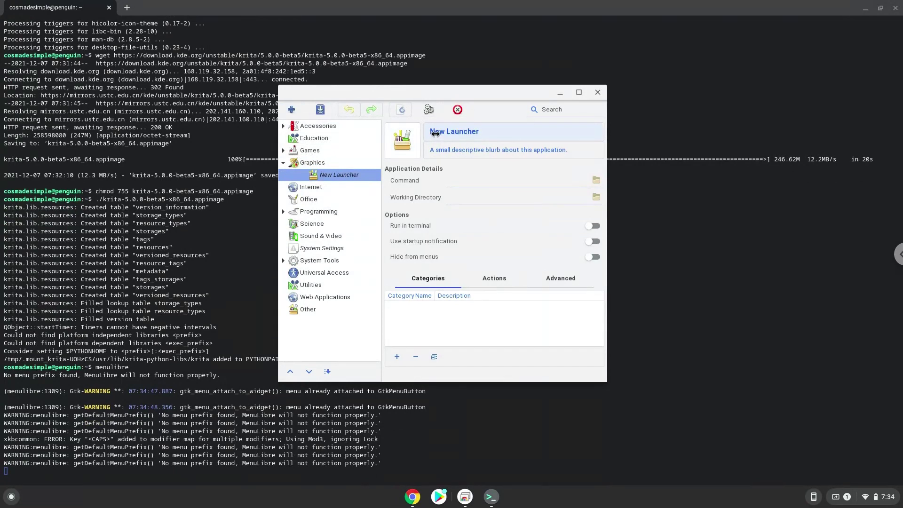
left_click(435, 132)
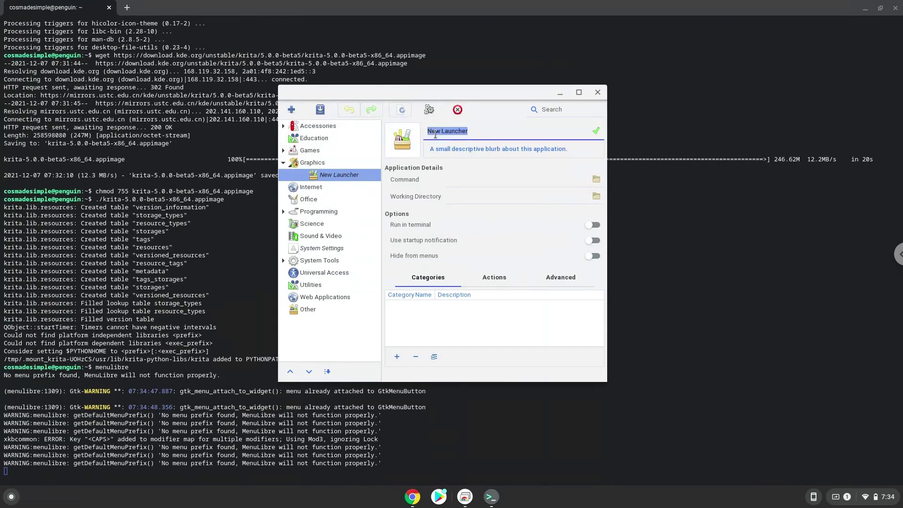
type("Krita")
left_click(596, 131)
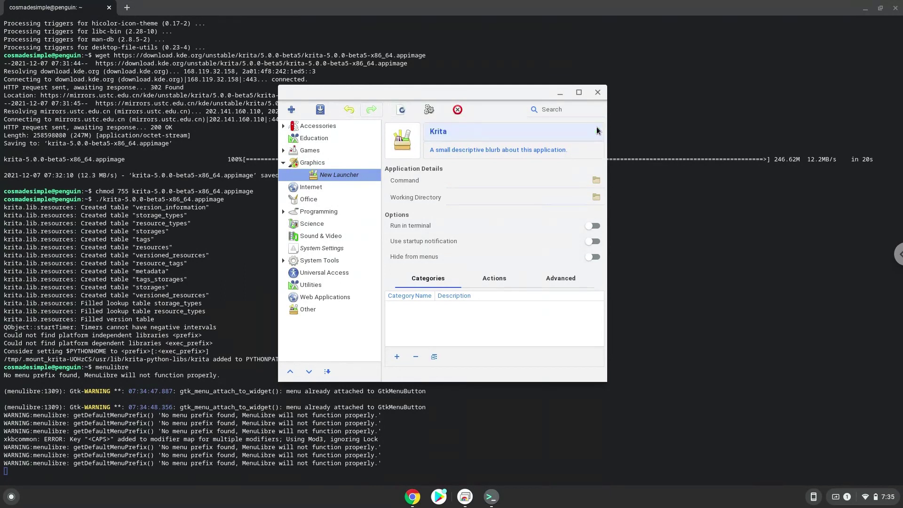
- Set the Krita AppImage from the home folder as the launcher command and save it
left_click(596, 181)
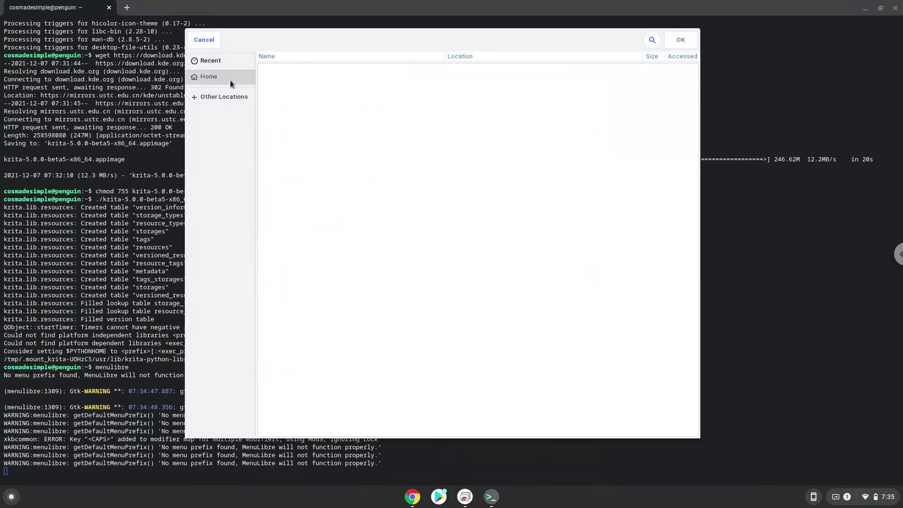
left_click(230, 80)
left_click(276, 93)
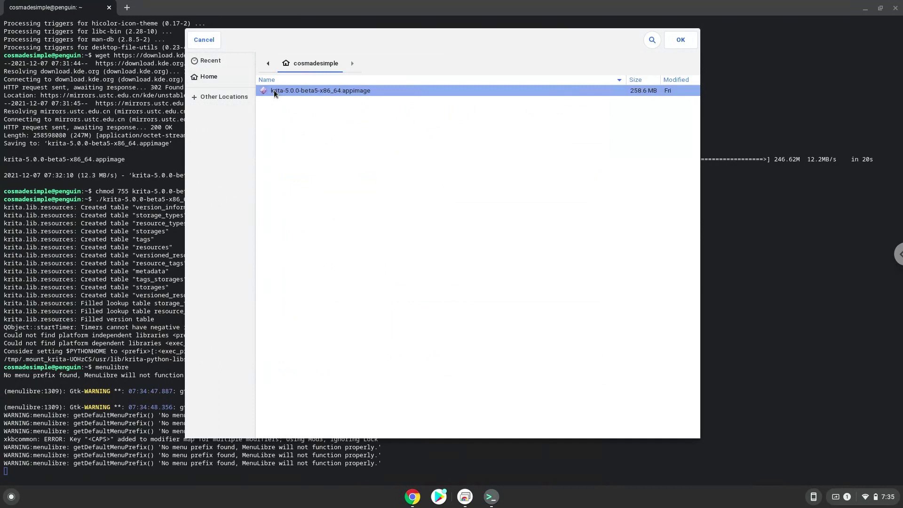
double_click(275, 93)
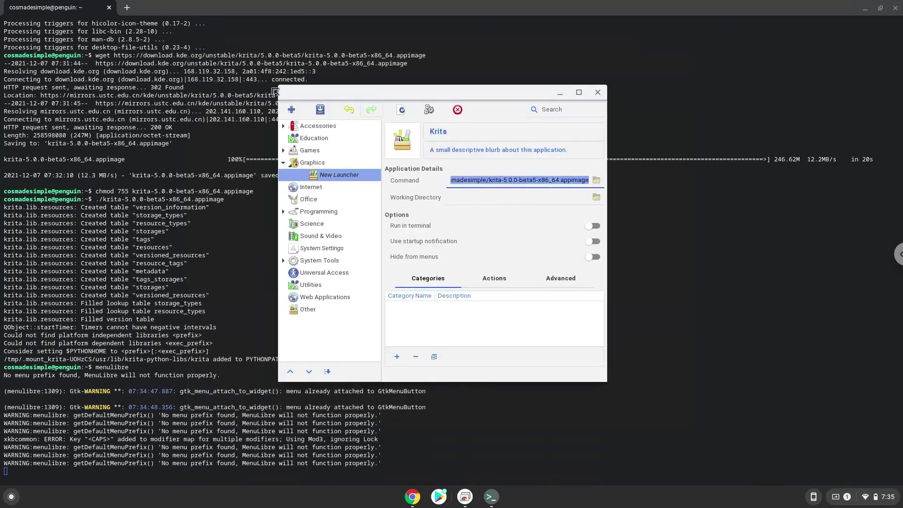
left_click(319, 111)
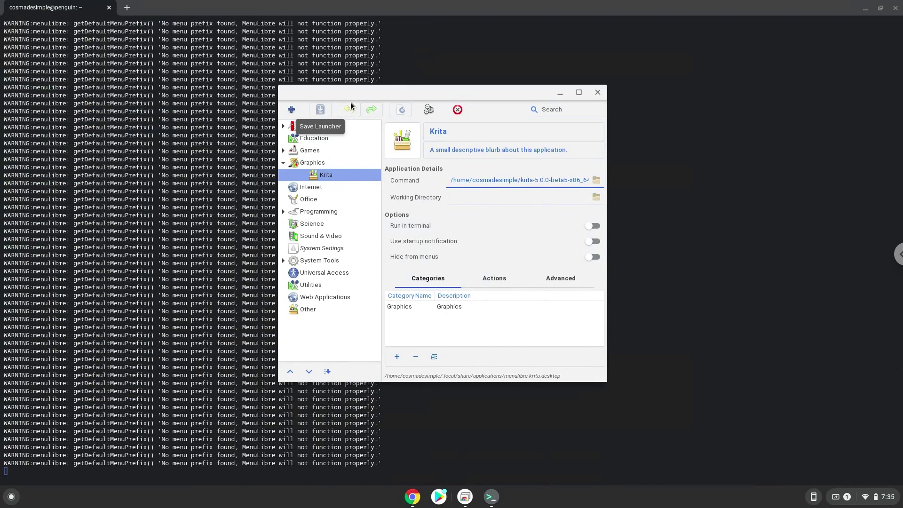
- Close MenuLibre and the Linux Terminal, confirming Leave in the dialog
left_click(598, 93)
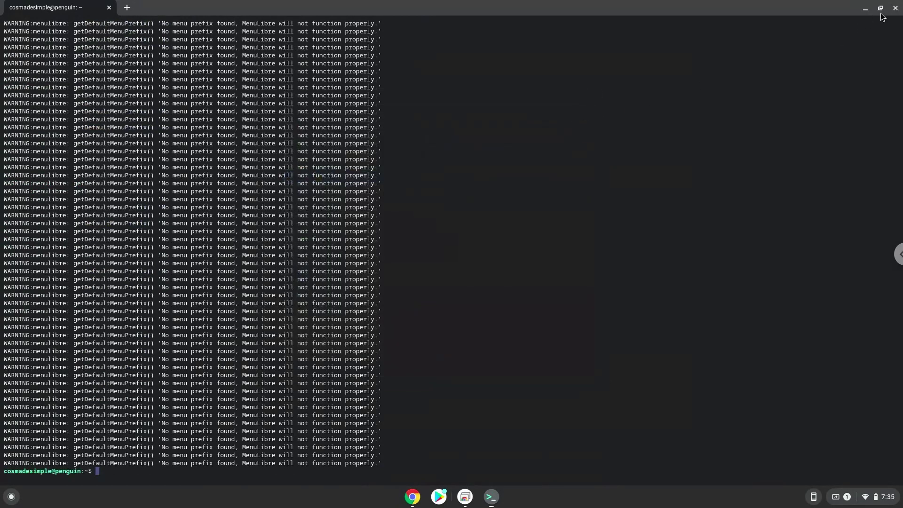
left_click(895, 8)
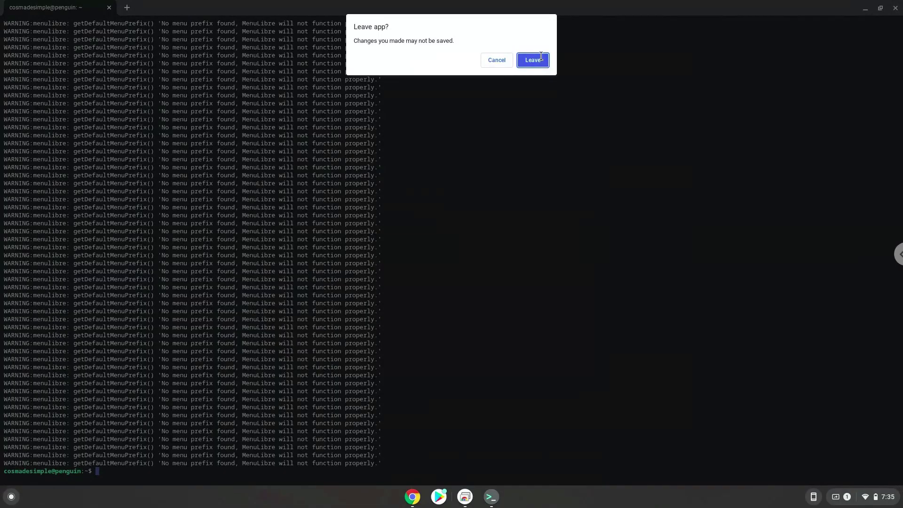
left_click(533, 59)
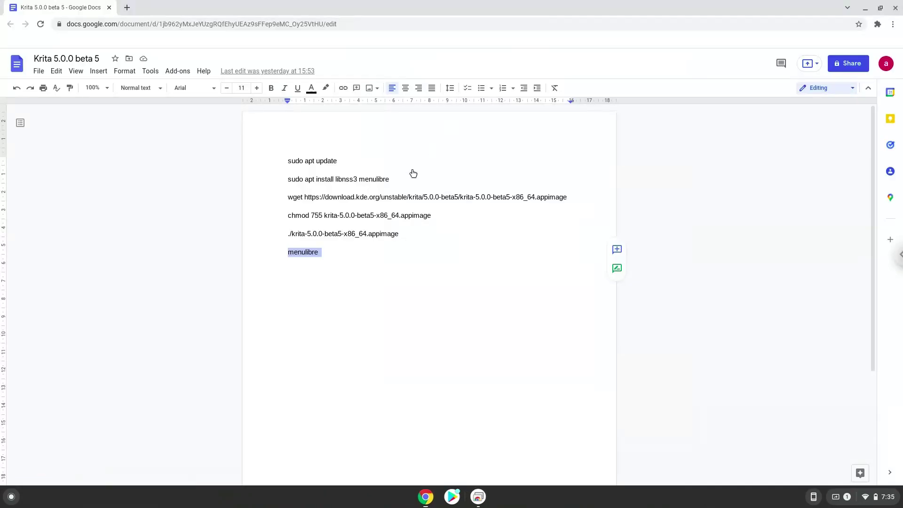
- Launch Krita from the Linux apps folder on page 2 of all apps
left_click(12, 496)
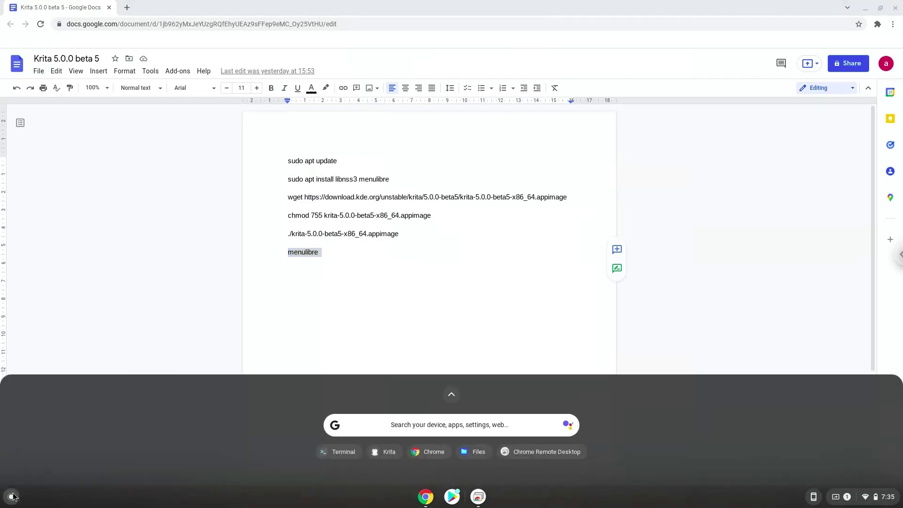
left_click(450, 396)
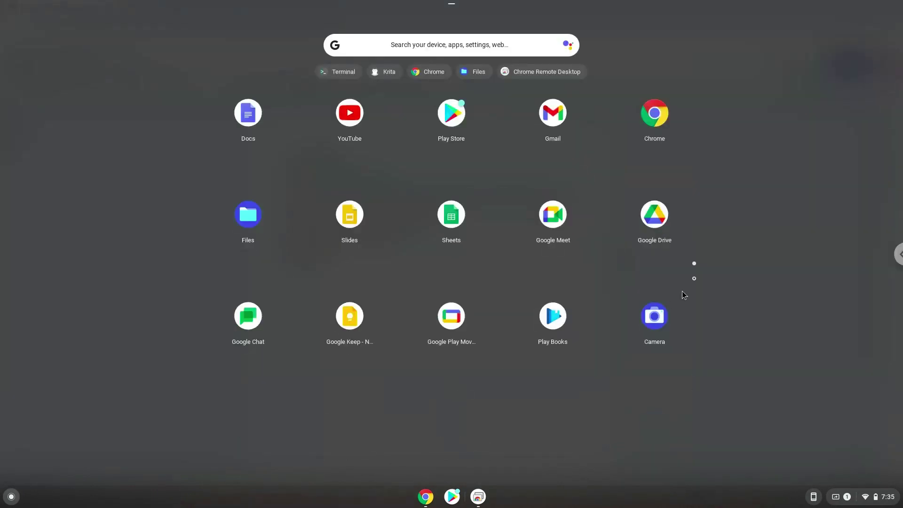
left_click(694, 279)
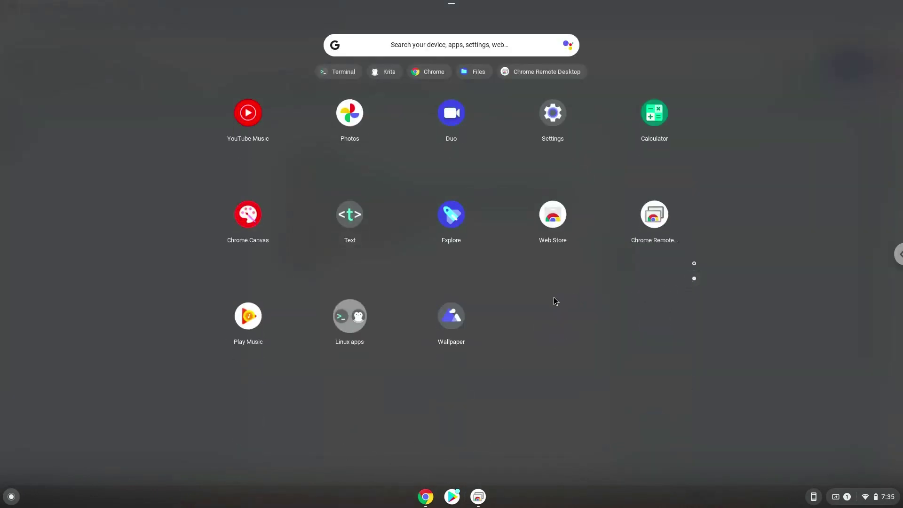
left_click(356, 324)
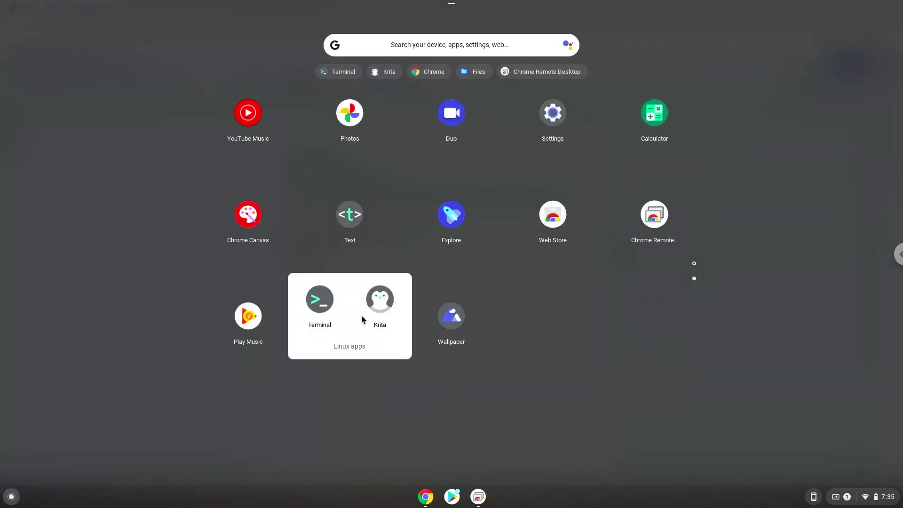
left_click(382, 304)
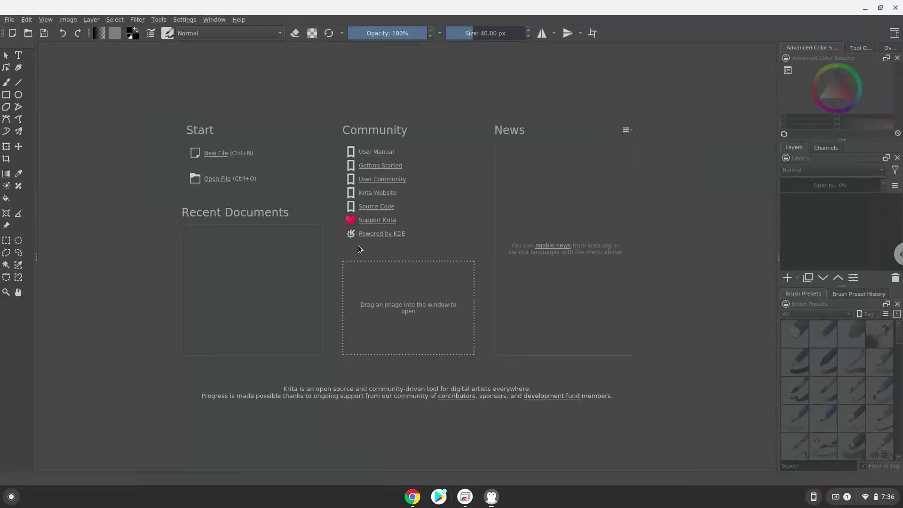
- Open Help > About Krita to confirm version 5.0.0-beta5
left_click(240, 21)
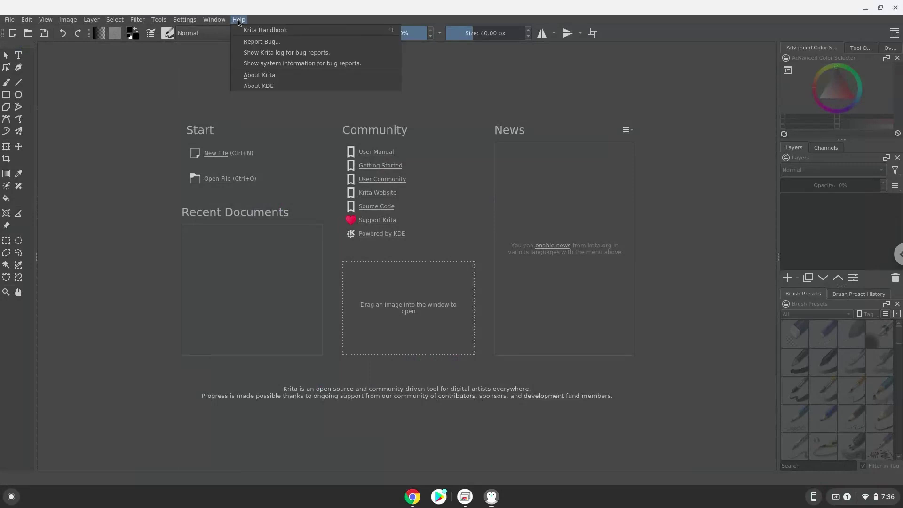
left_click(248, 76)
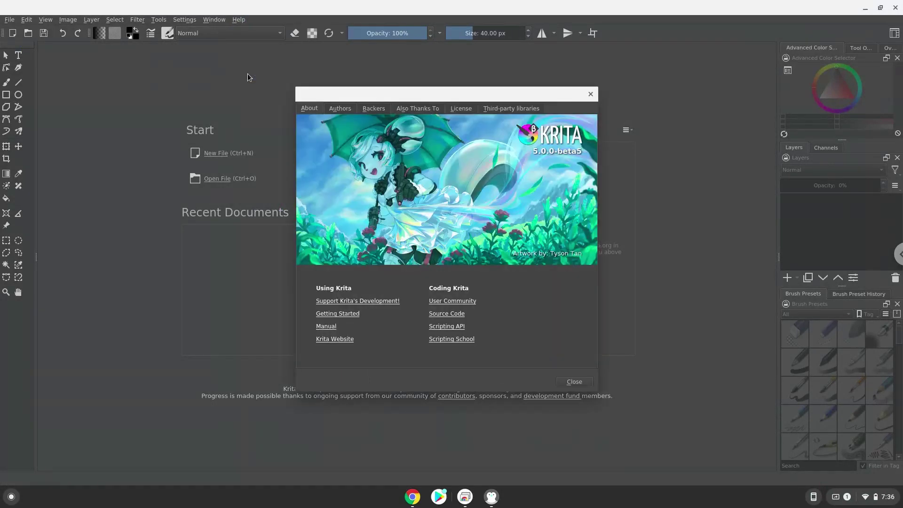